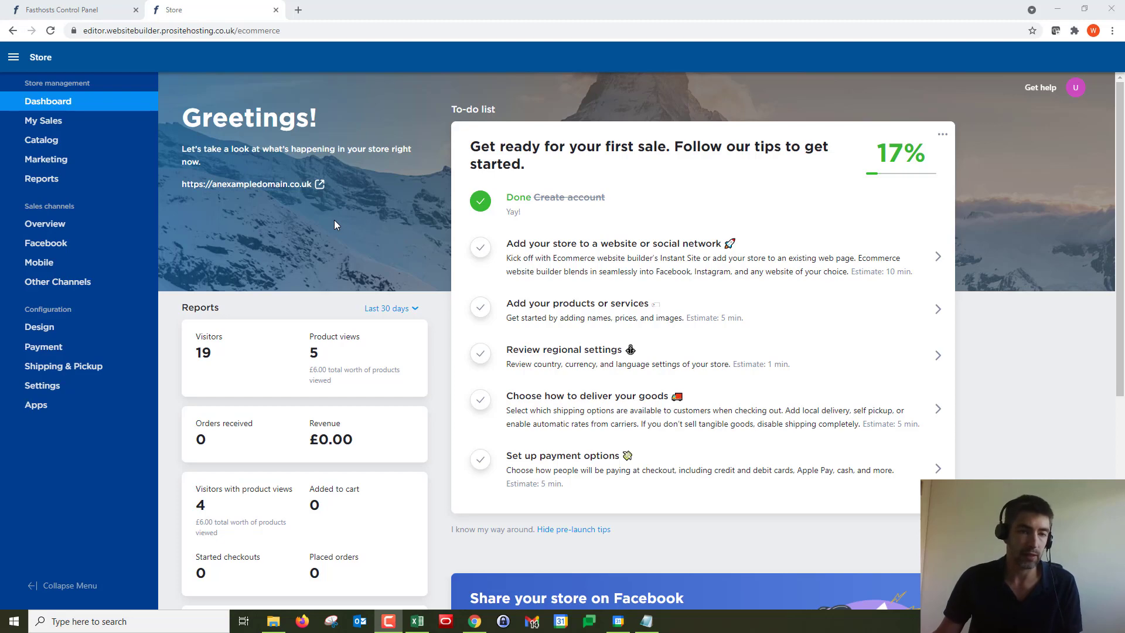
# Browse the store's Catalog > Products list, then bring up CSVimport.csv with its Blueberries row in Excel
pyautogui.moveTo(73, 141)
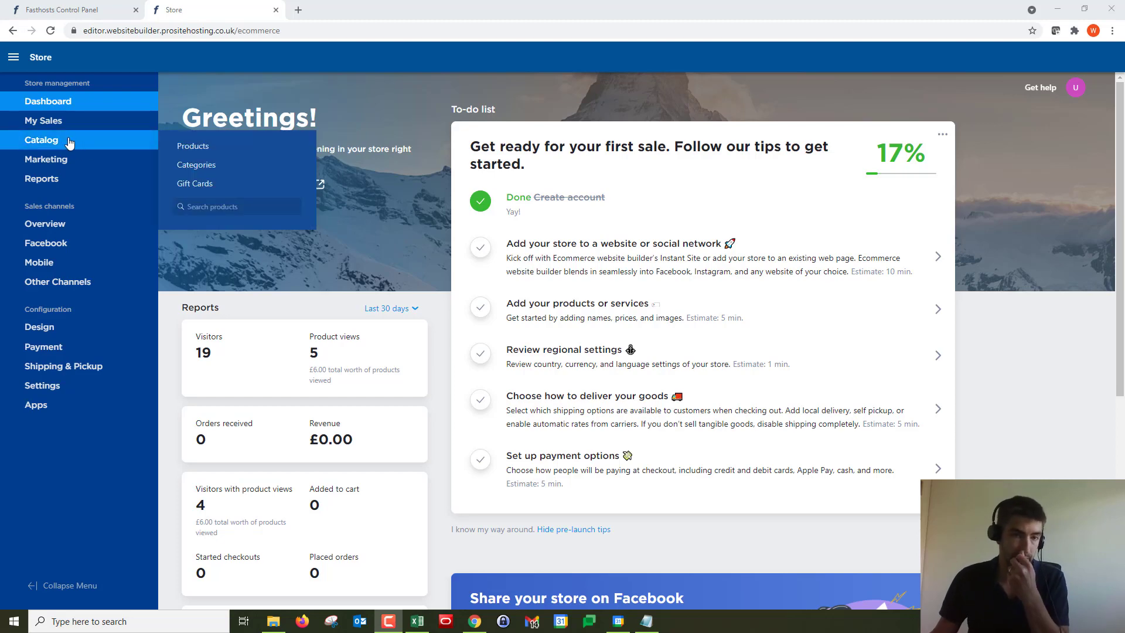
pyautogui.click(193, 149)
pyautogui.scroll(-7, 399, 282)
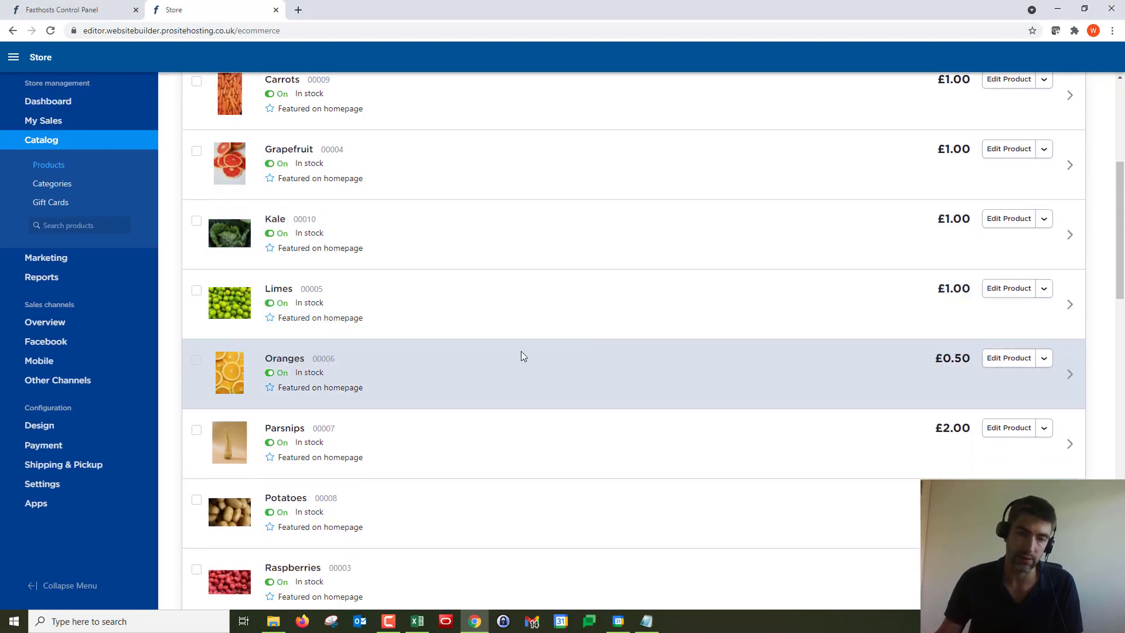
pyautogui.scroll(-3, 523, 355)
pyautogui.scroll(10, 535, 369)
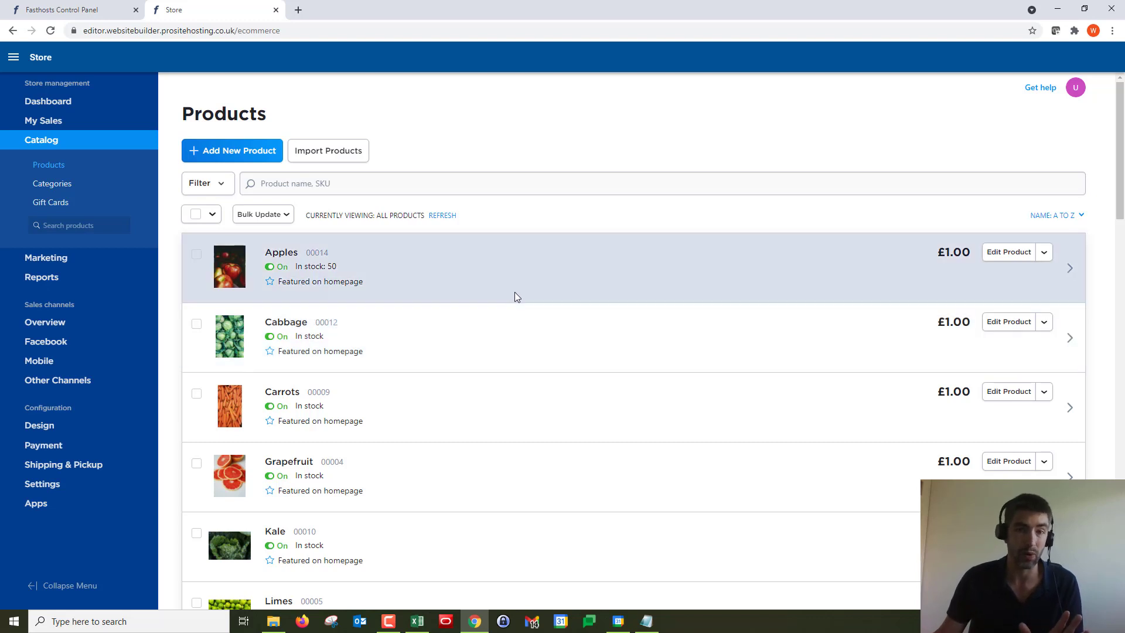
pyautogui.click(417, 620)
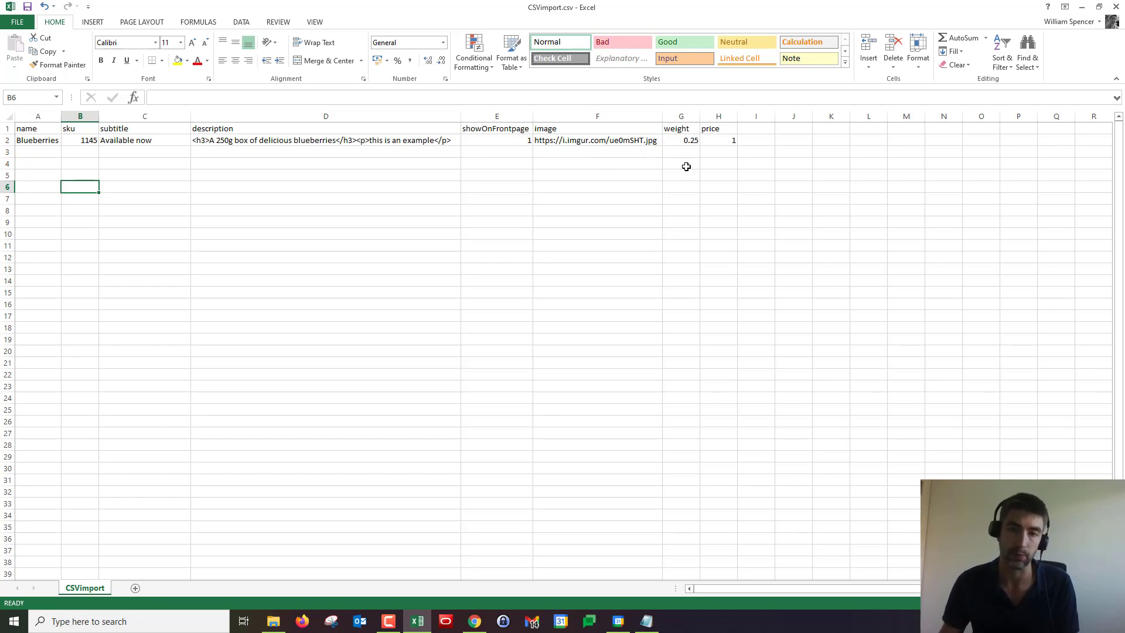
# Begin an Import Products with CSVimport.csv as the file and Comma as the delimiter
pyautogui.click(1082, 8)
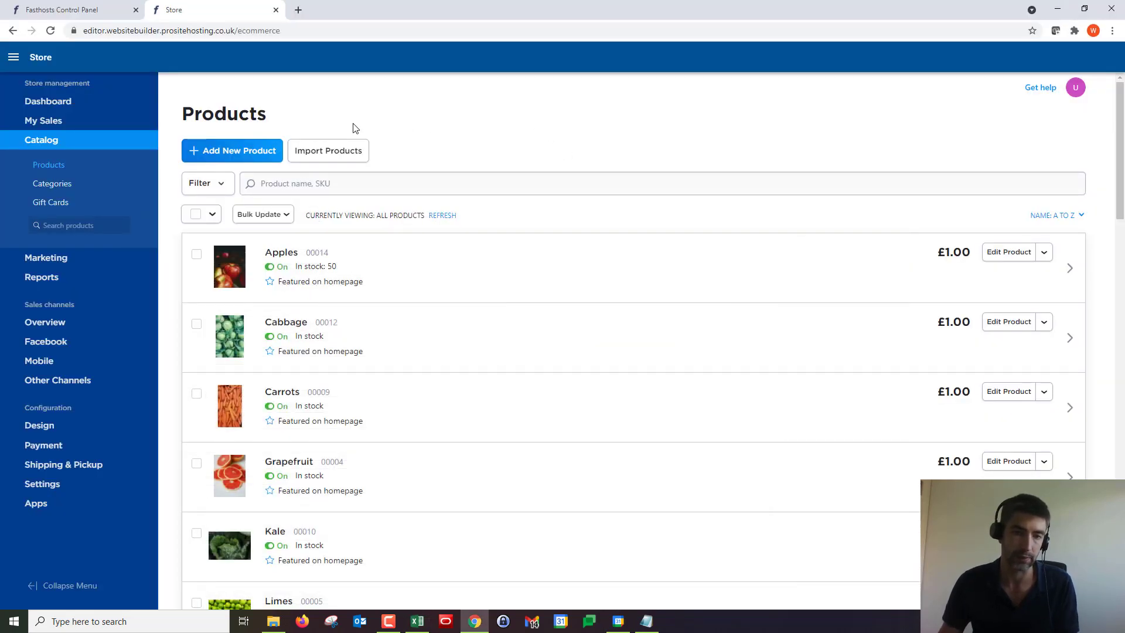
pyautogui.click(345, 153)
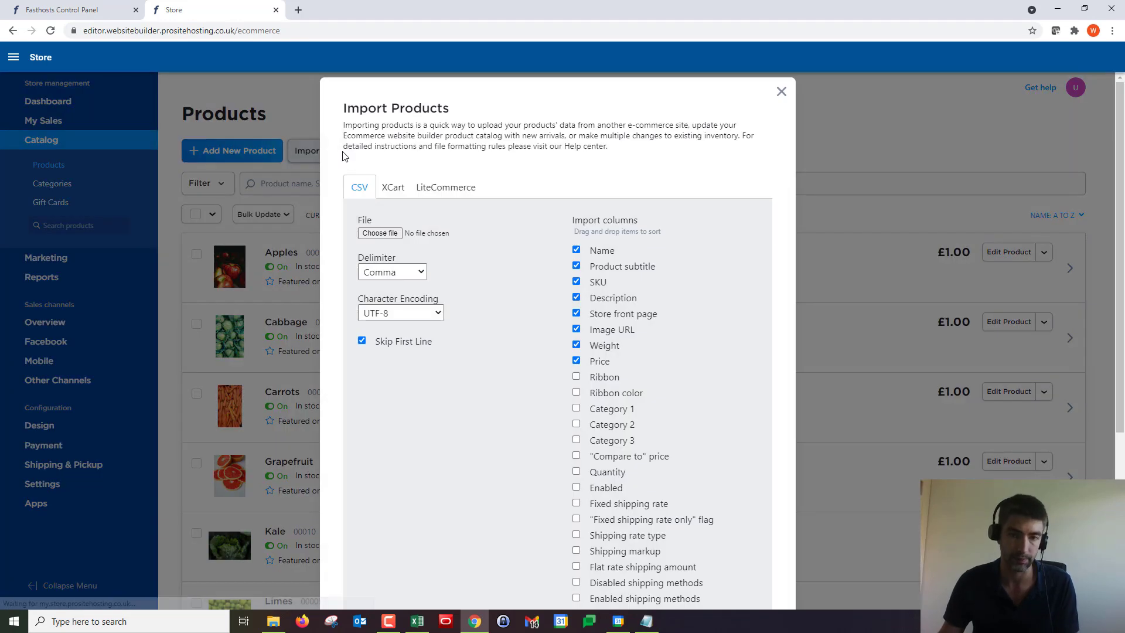
pyautogui.click(391, 233)
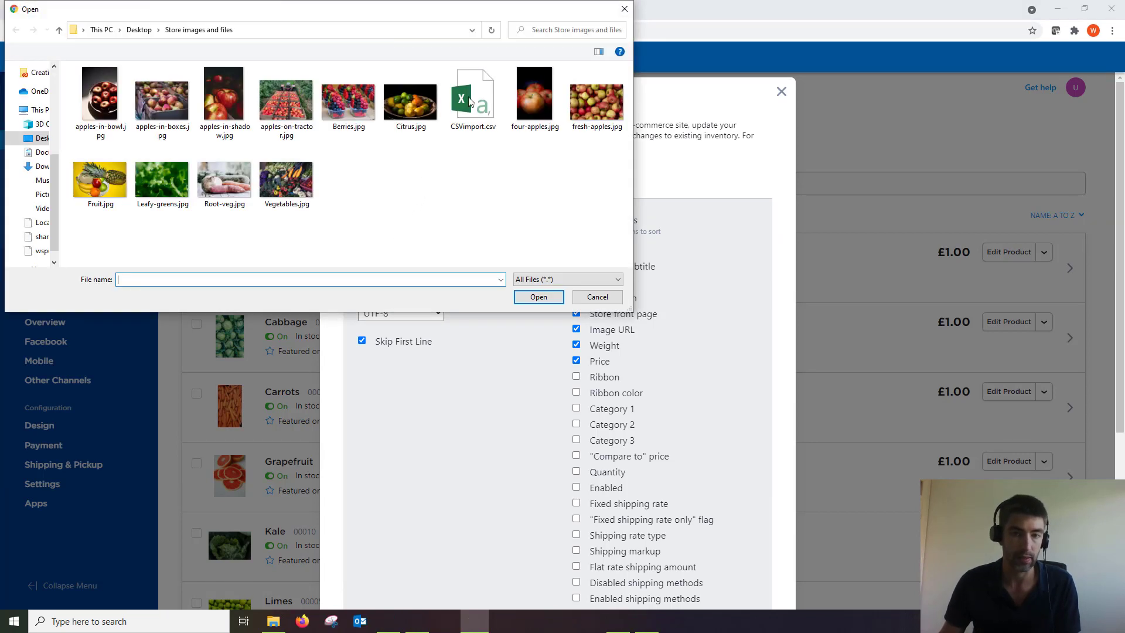
pyautogui.click(469, 108)
pyautogui.click(528, 296)
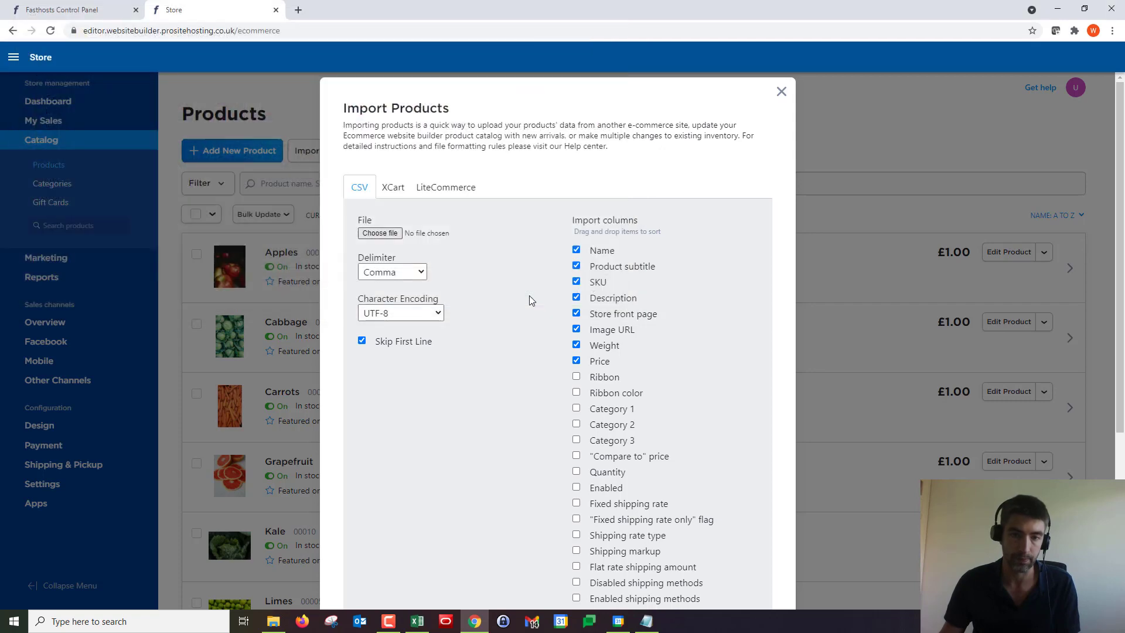
pyautogui.click(411, 272)
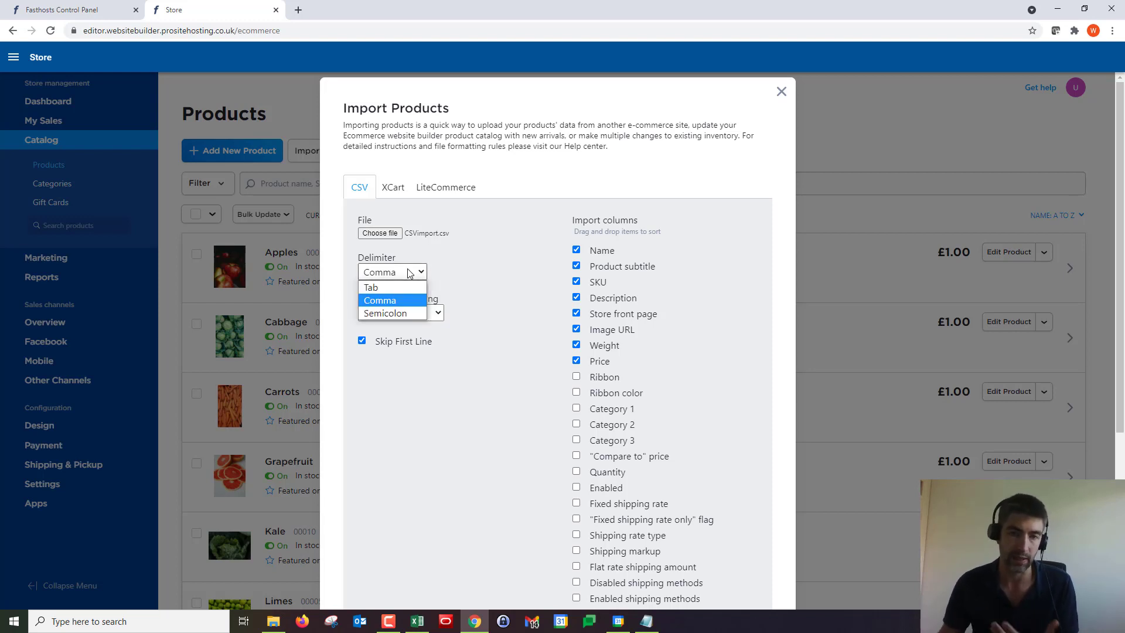
pyautogui.click(401, 303)
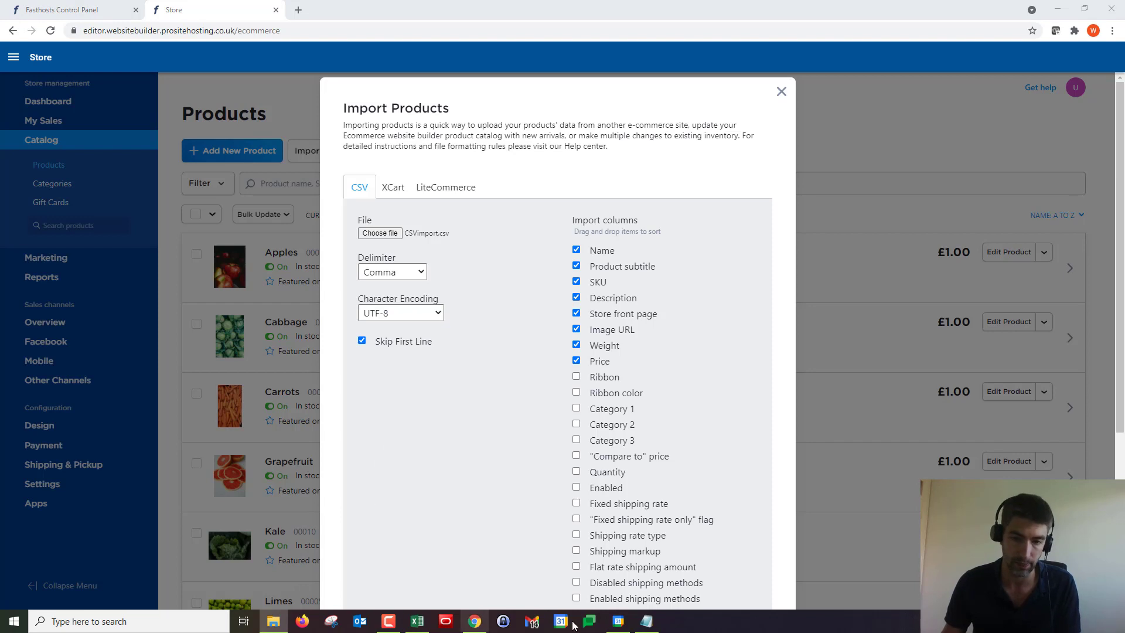
pyautogui.click(646, 621)
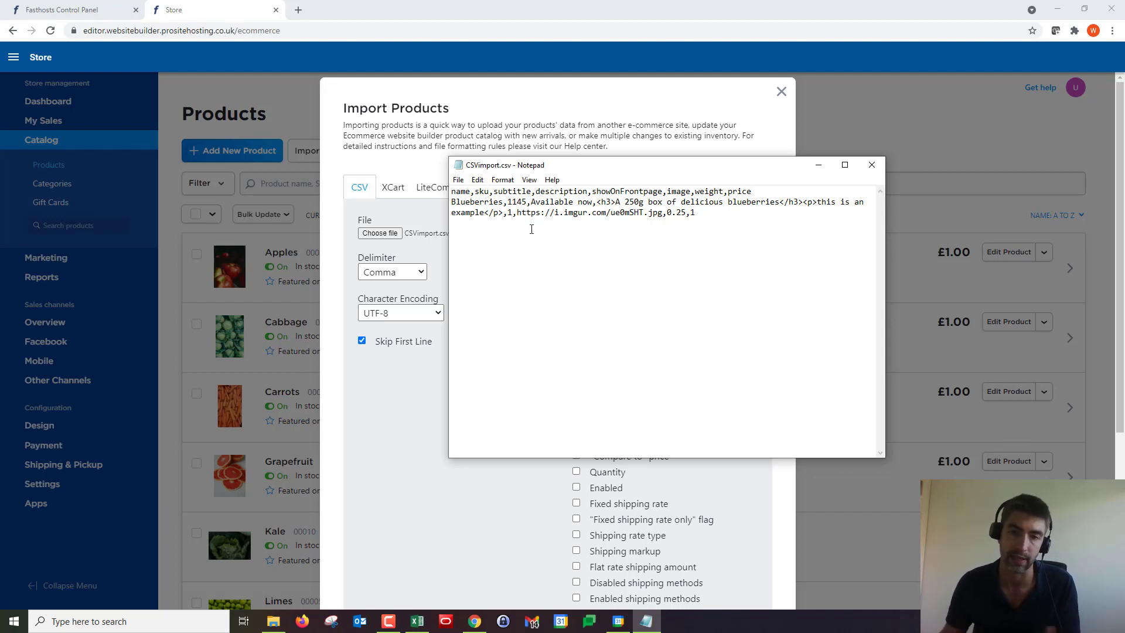
pyautogui.click(818, 164)
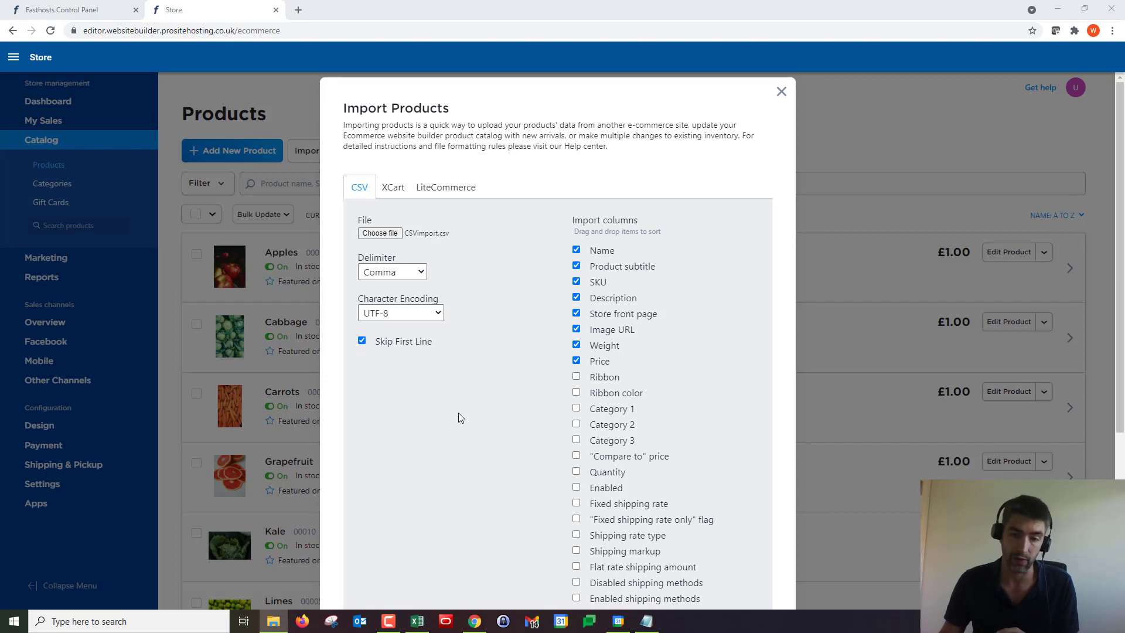
# After checking the spreadsheet, move Price below Category 2 and Image URL below Category 1
pyautogui.click(419, 622)
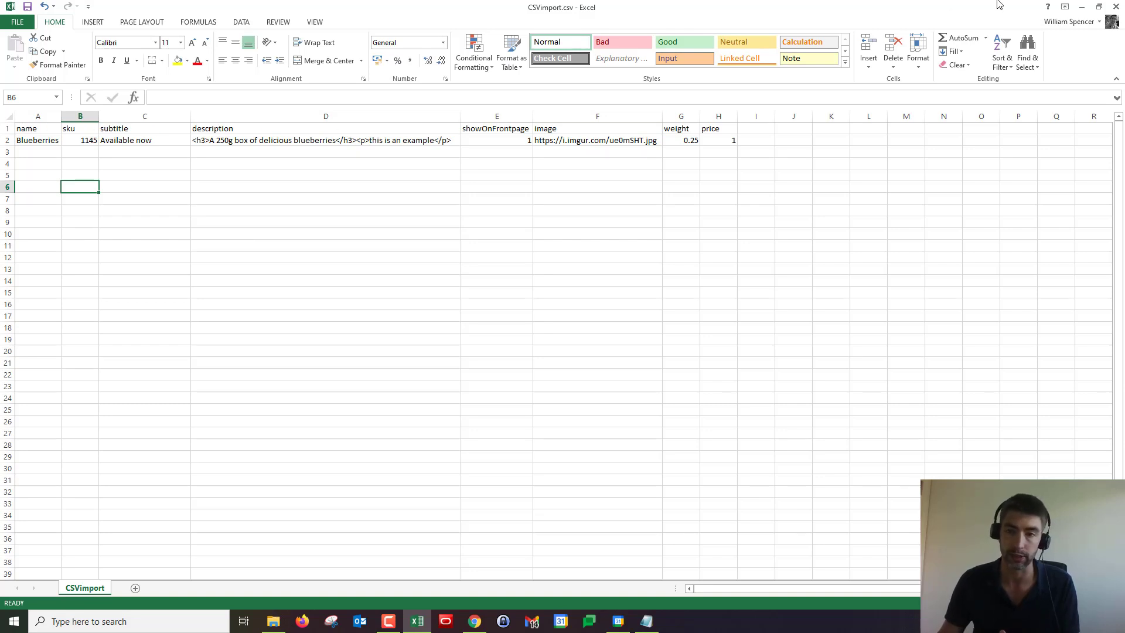
pyautogui.click(1082, 7)
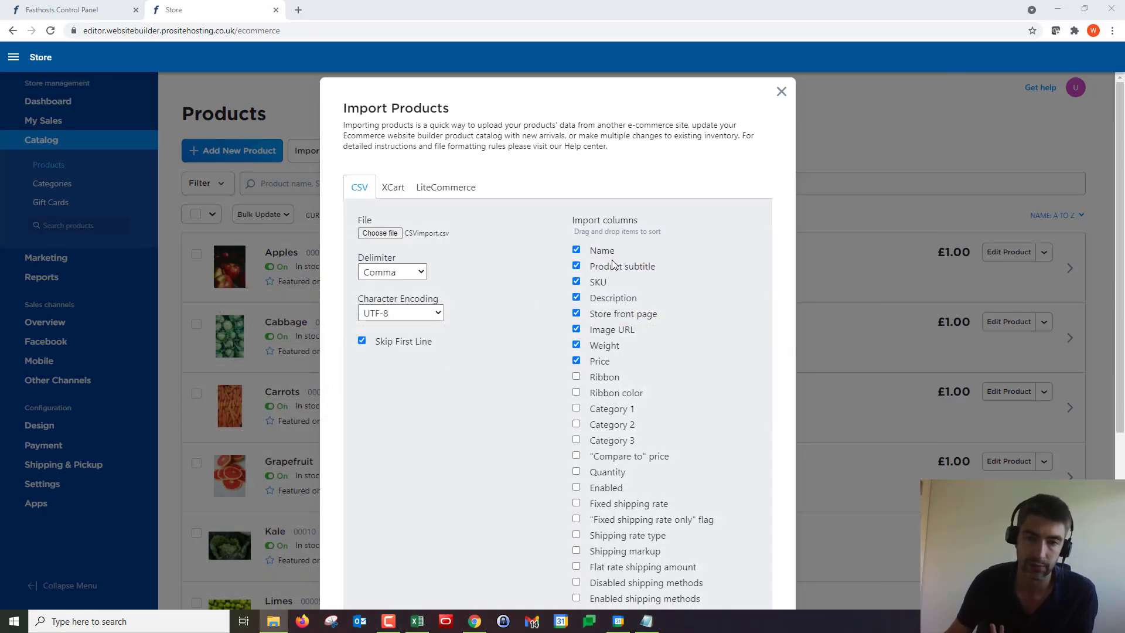
pyautogui.moveTo(598, 361); pyautogui.dragTo(609, 427)
pyautogui.moveTo(609, 329); pyautogui.dragTo(609, 392)
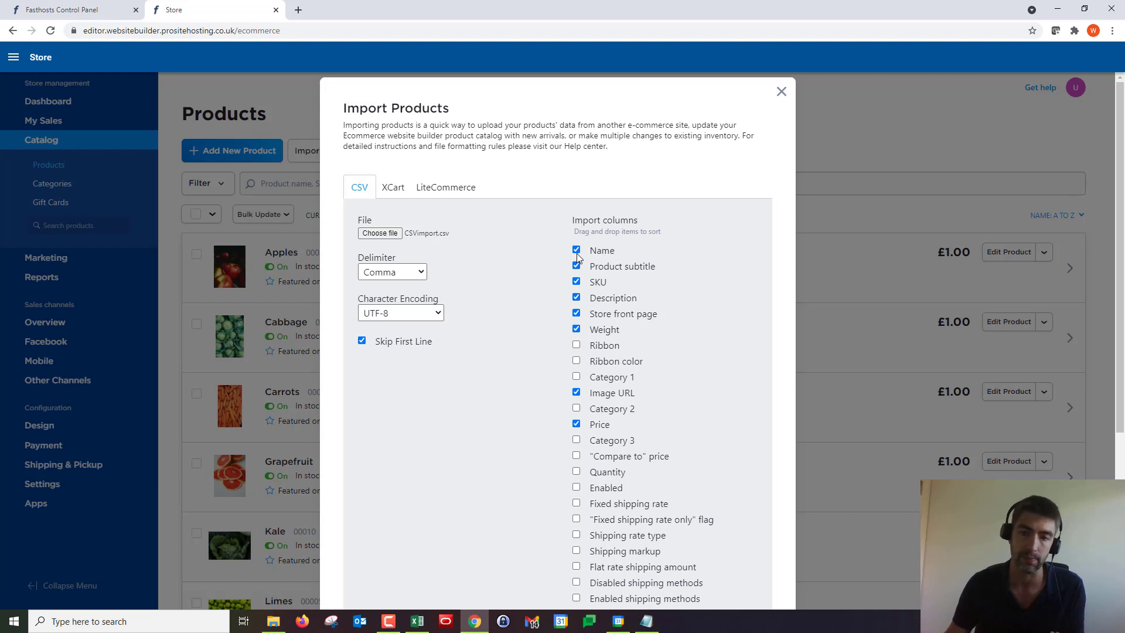
# Reposition the Skip column entry in the import column list, ending below Enabled
pyautogui.scroll(-4, 580, 275)
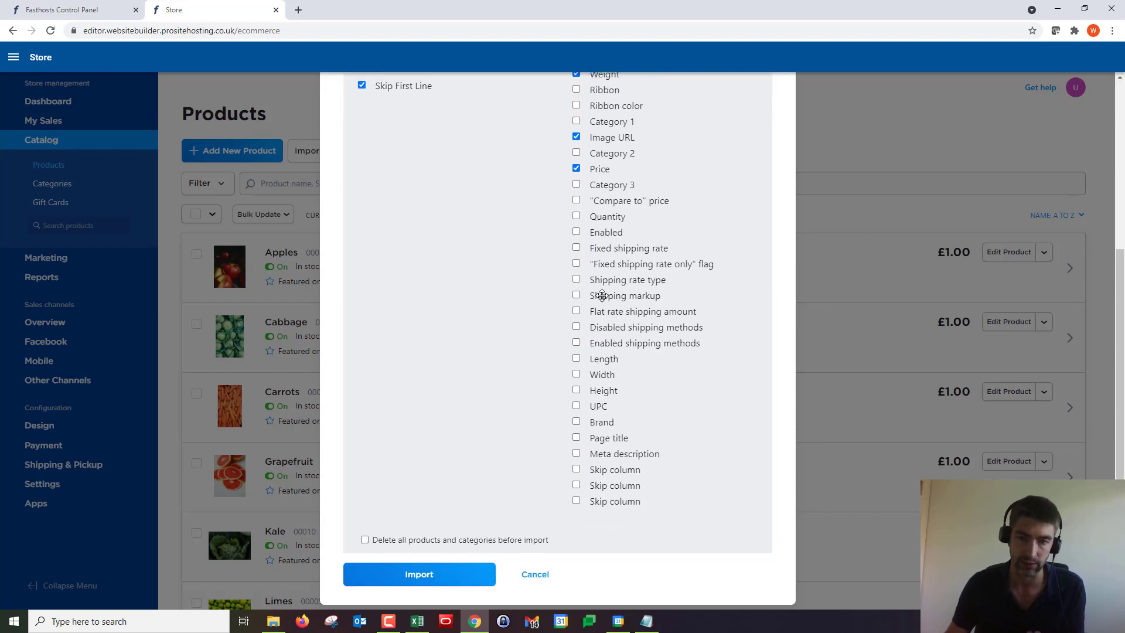
pyautogui.scroll(3, 644, 320)
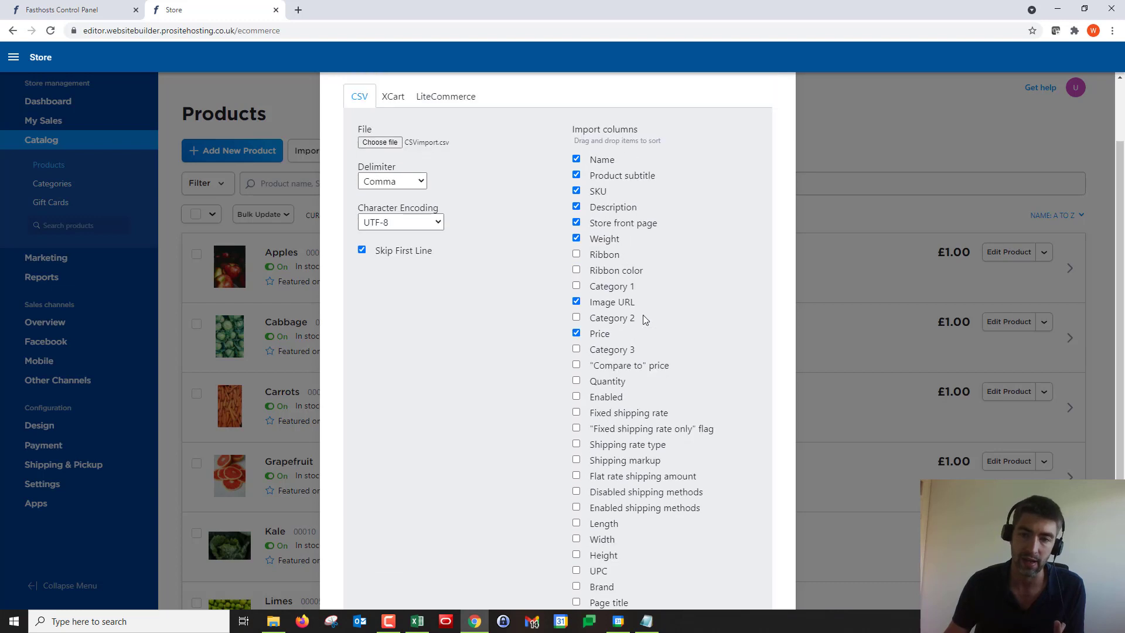
pyautogui.scroll(1, 618, 391)
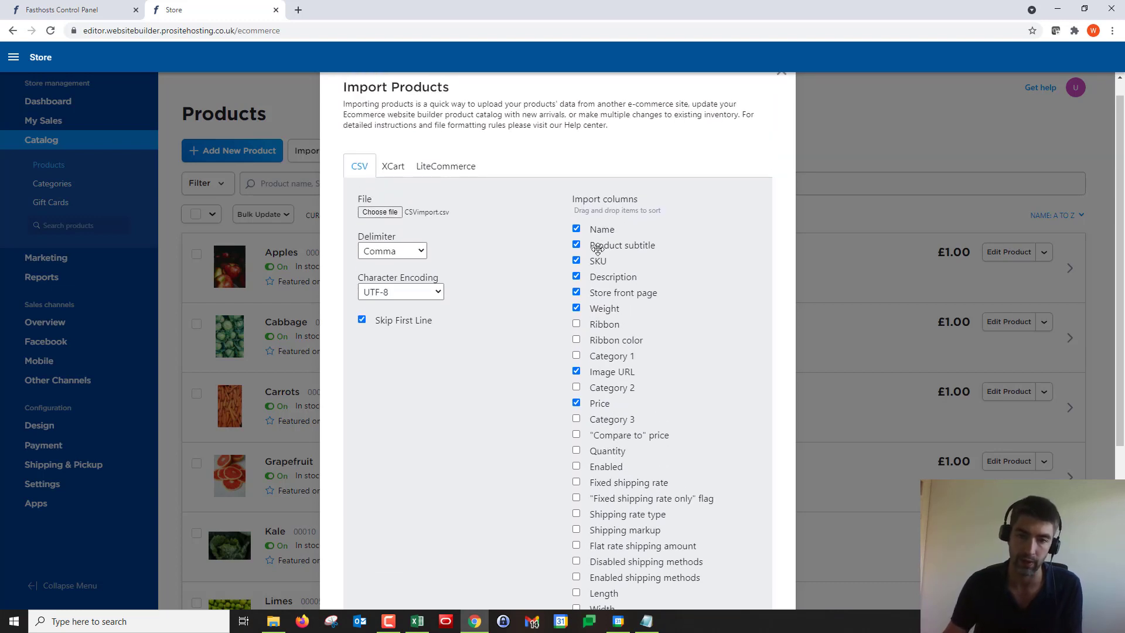
pyautogui.scroll(-4, 597, 400)
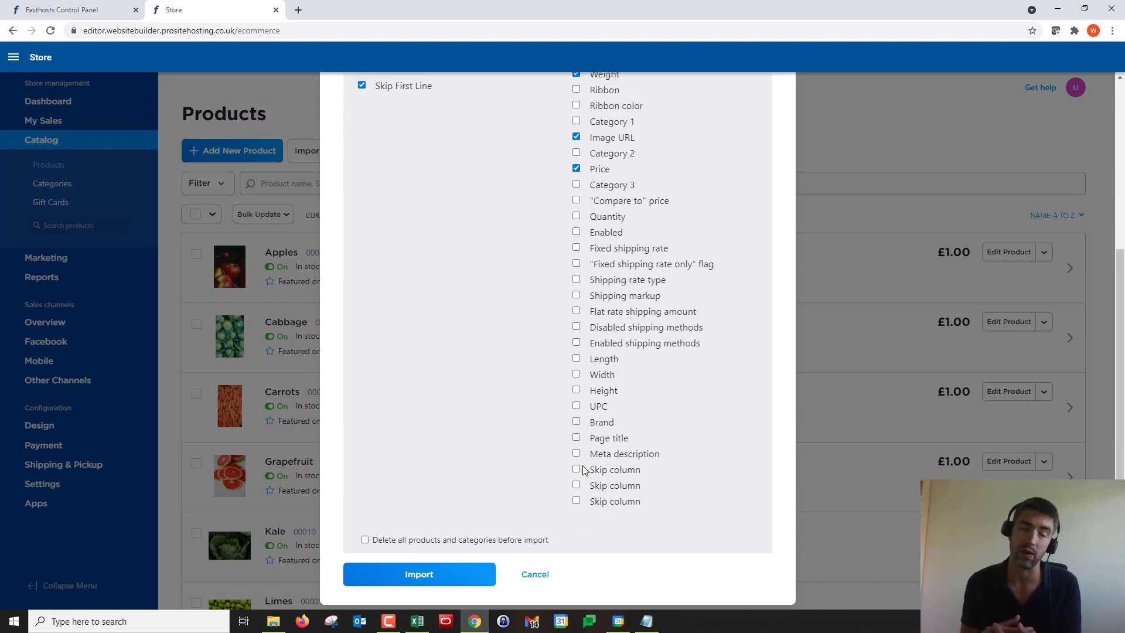
pyautogui.scroll(4, 589, 410)
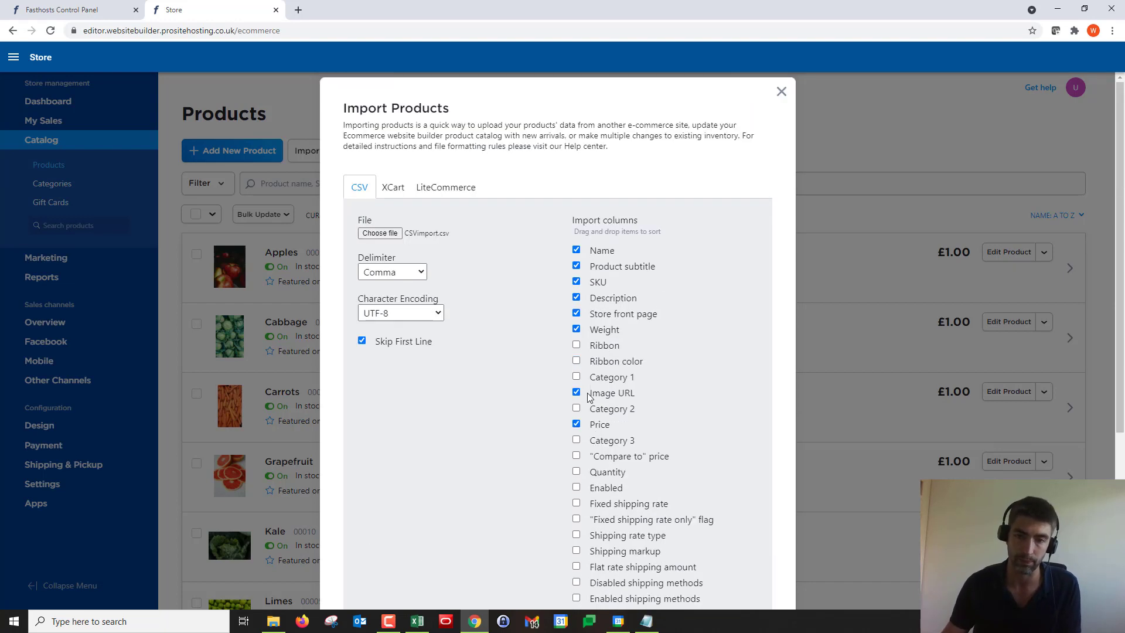
pyautogui.scroll(-2, 589, 376)
pyautogui.scroll(-1, 586, 304)
pyautogui.scroll(2, 585, 234)
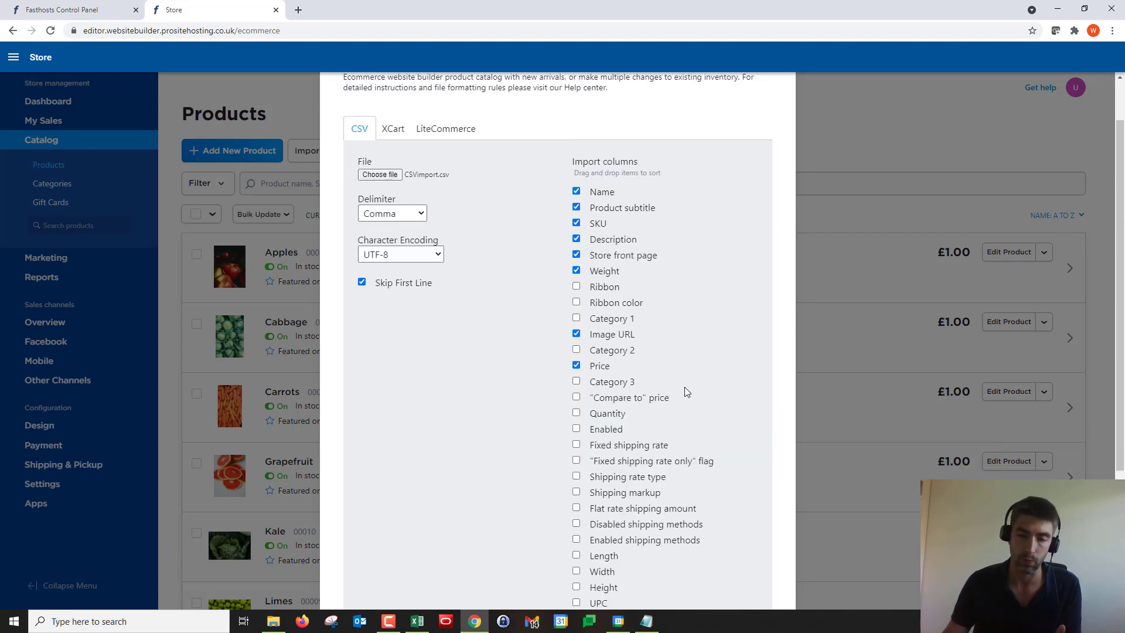
pyautogui.scroll(-3, 593, 442)
pyautogui.moveTo(633, 500); pyautogui.dragTo(624, 220)
pyautogui.scroll(2, 624, 220)
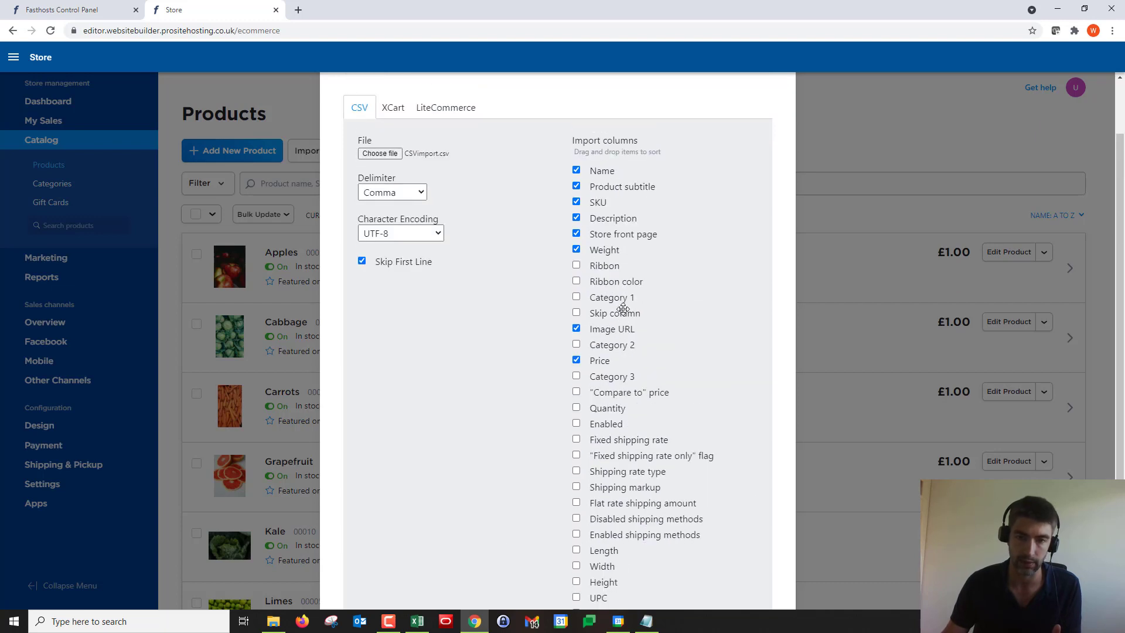
pyautogui.moveTo(622, 309); pyautogui.dragTo(601, 186)
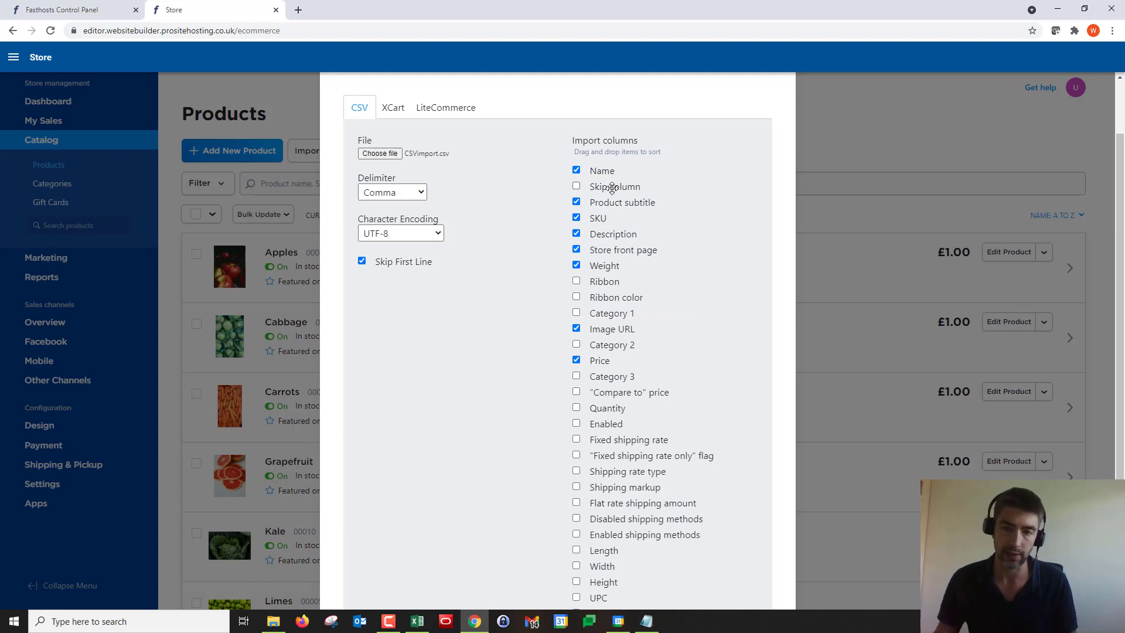
pyautogui.moveTo(612, 186); pyautogui.dragTo(612, 435)
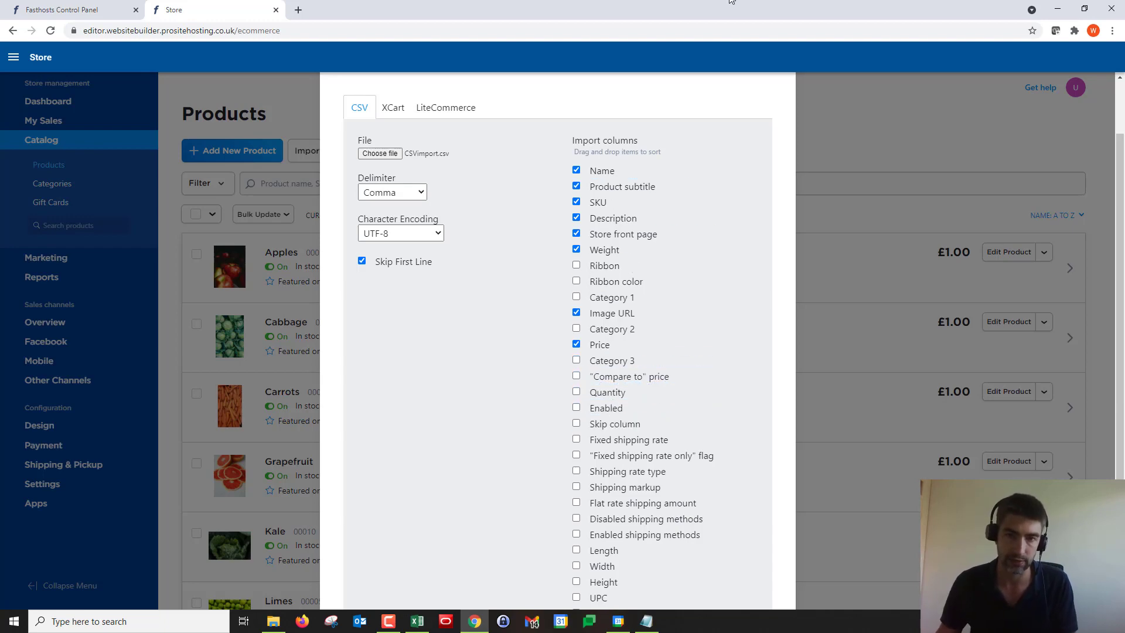
# Tile the store left and the CSVimport spreadsheet right, then put SKU directly after Name
pyautogui.moveTo(672, 9); pyautogui.dragTo(2, 176)
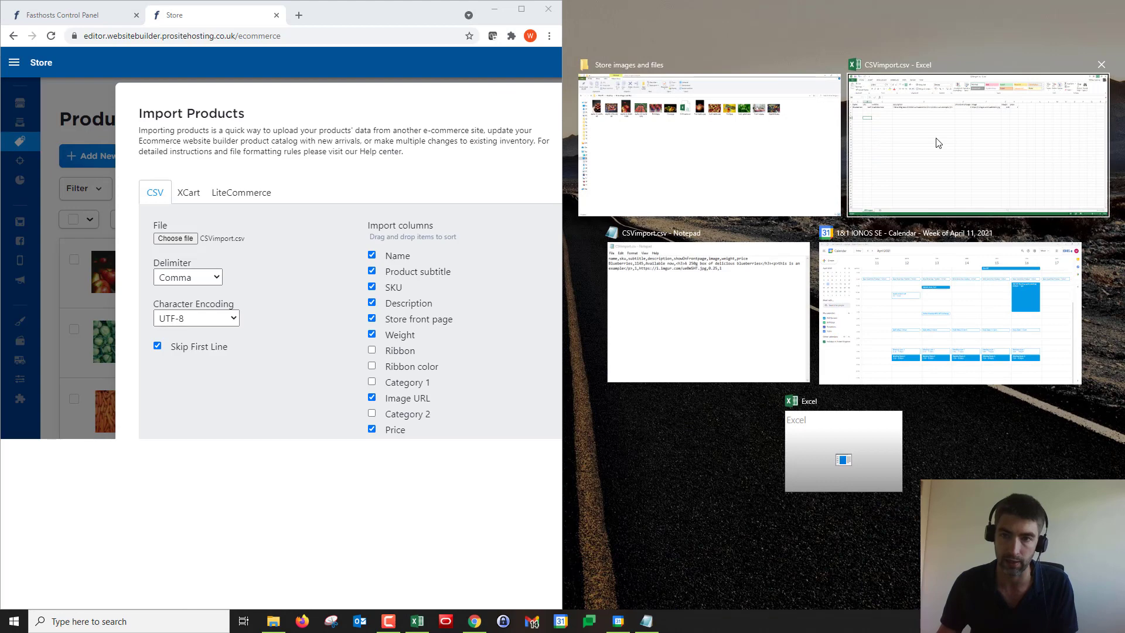
pyautogui.click(936, 142)
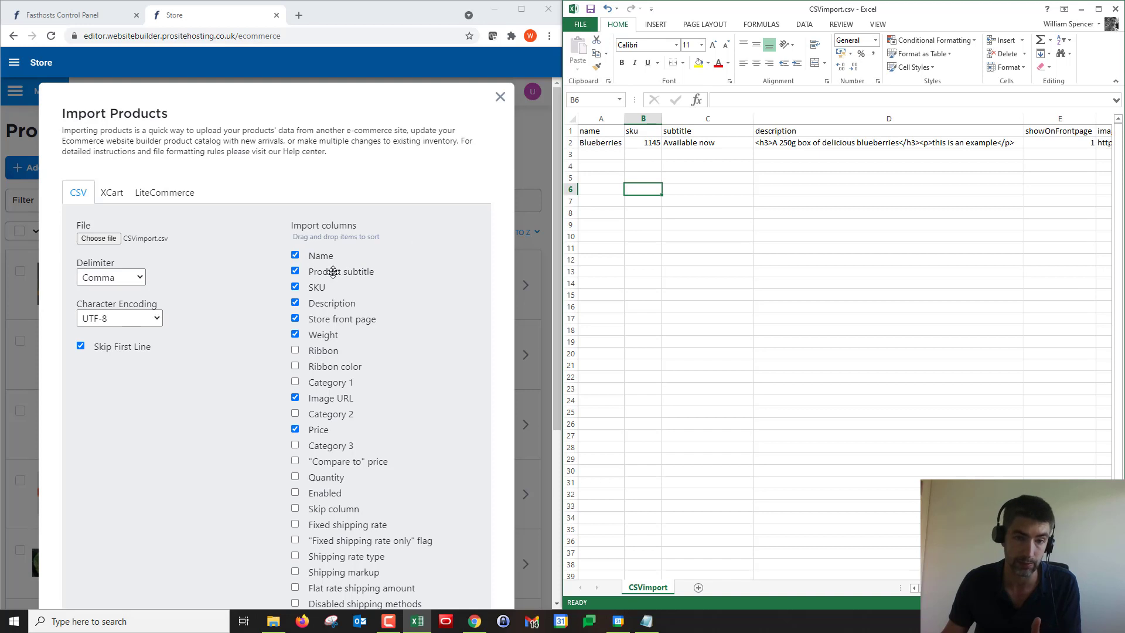
pyautogui.moveTo(326, 272); pyautogui.dragTo(327, 287)
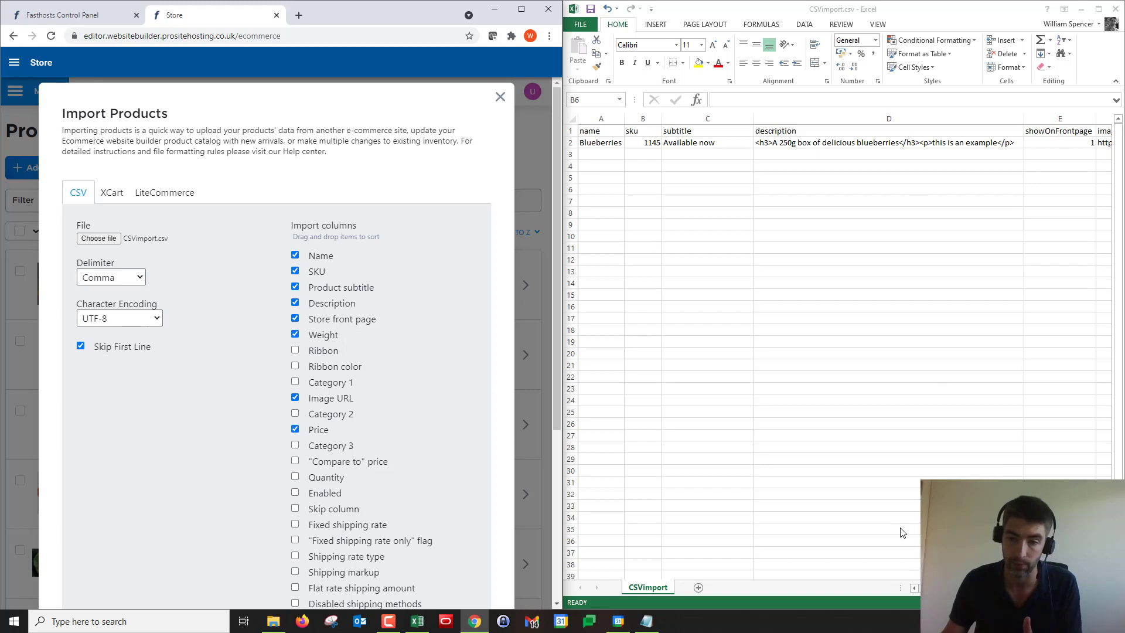
pyautogui.hotkey('alt', 'Tab')
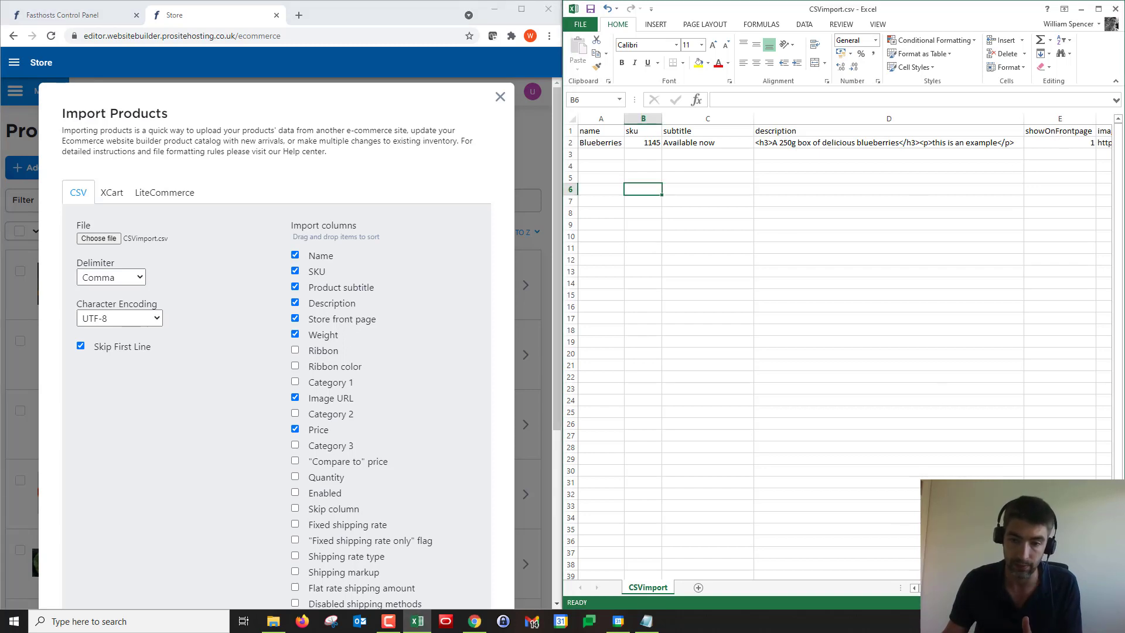
# Order the import columns so Image URL follows Store front page, then Weight, then Price
pyautogui.hscroll(4, 667, 439)
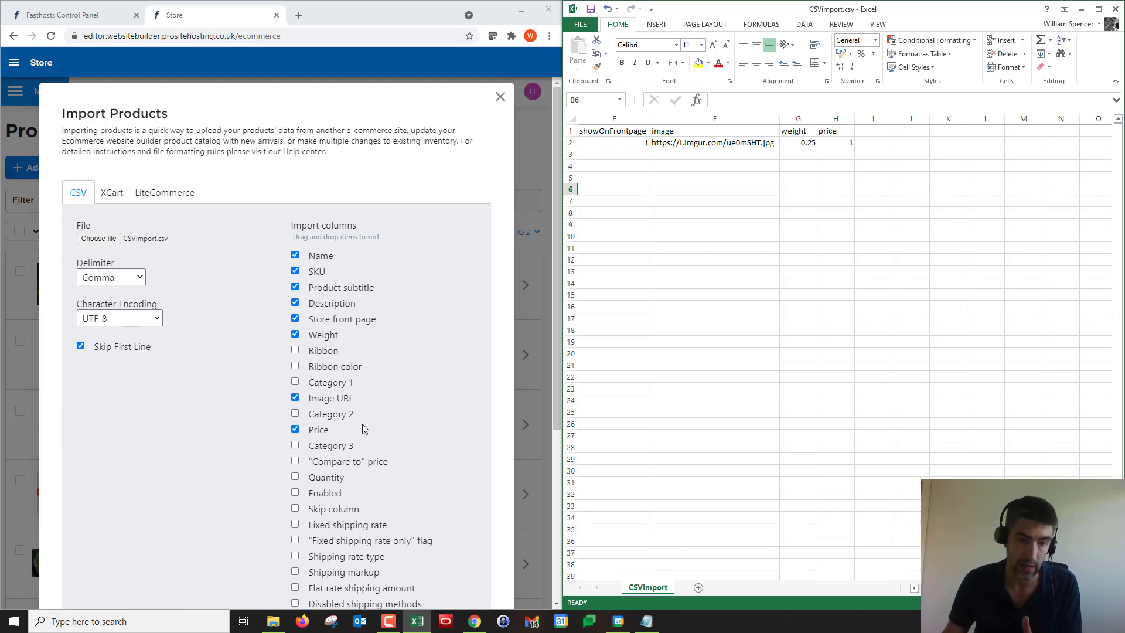
pyautogui.moveTo(331, 398); pyautogui.dragTo(340, 323)
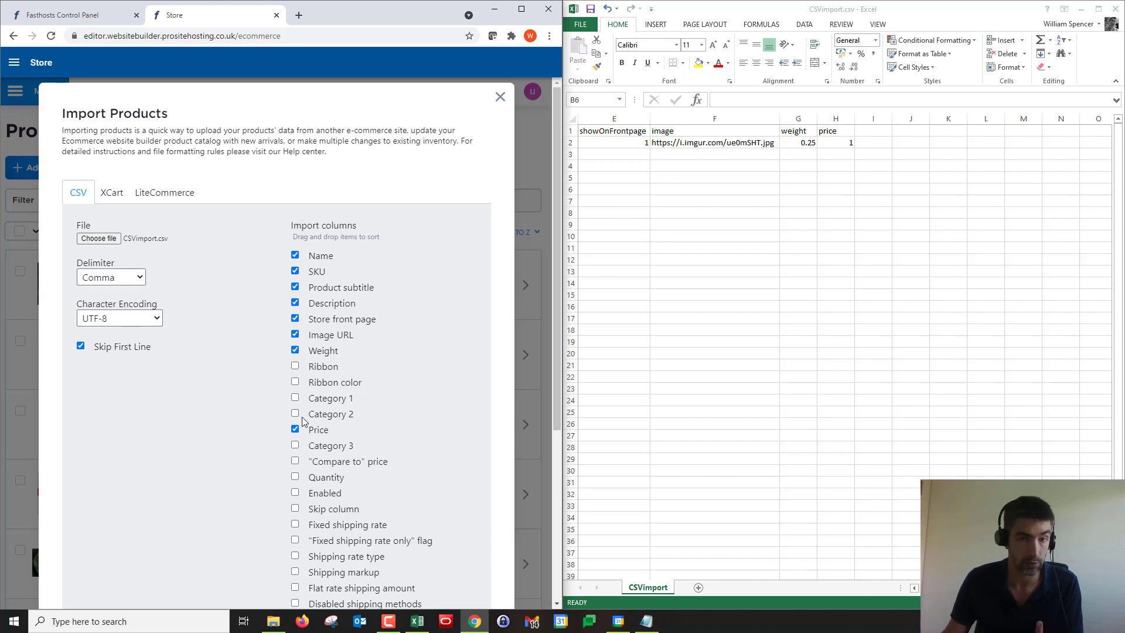
pyautogui.moveTo(321, 430); pyautogui.dragTo(309, 367)
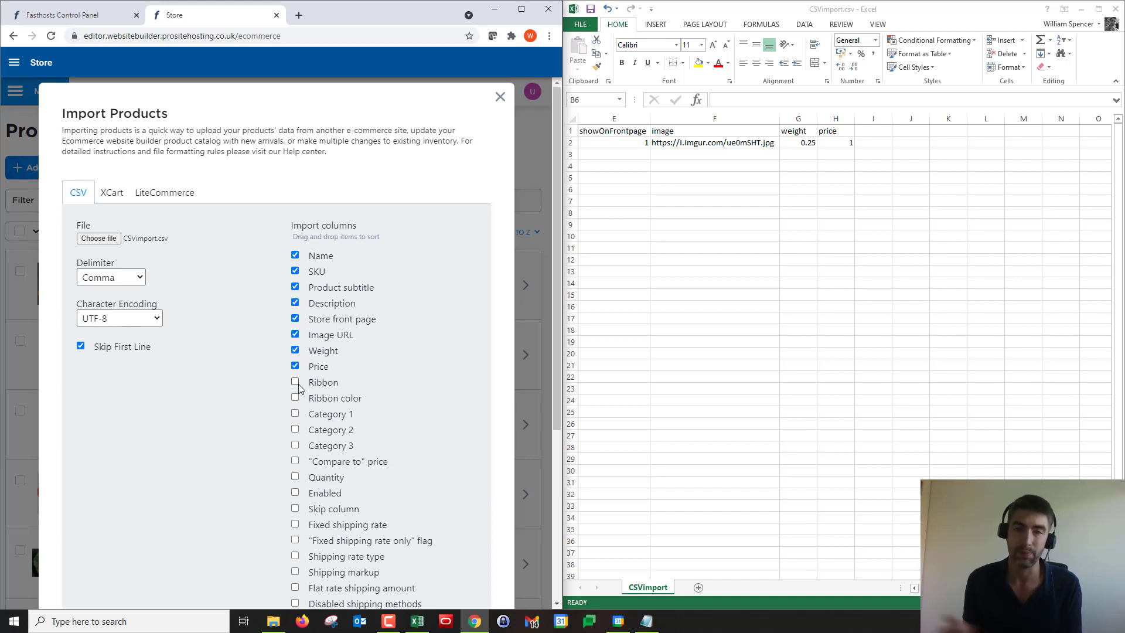
pyautogui.moveTo(321, 366); pyautogui.dragTo(322, 431)
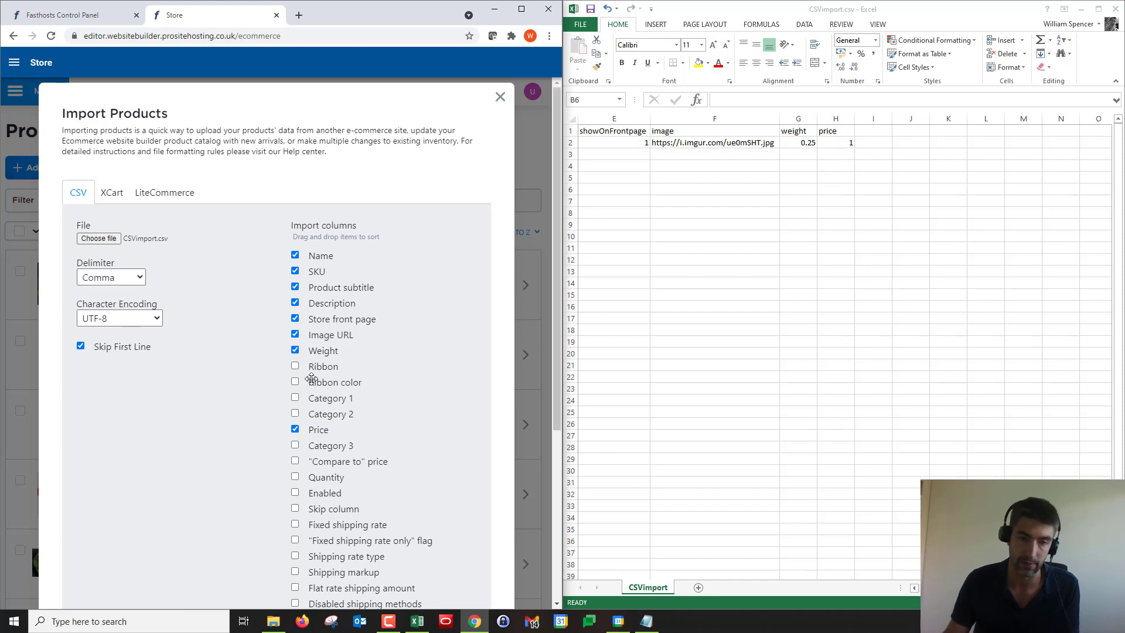
pyautogui.moveTo(320, 426); pyautogui.dragTo(322, 364)
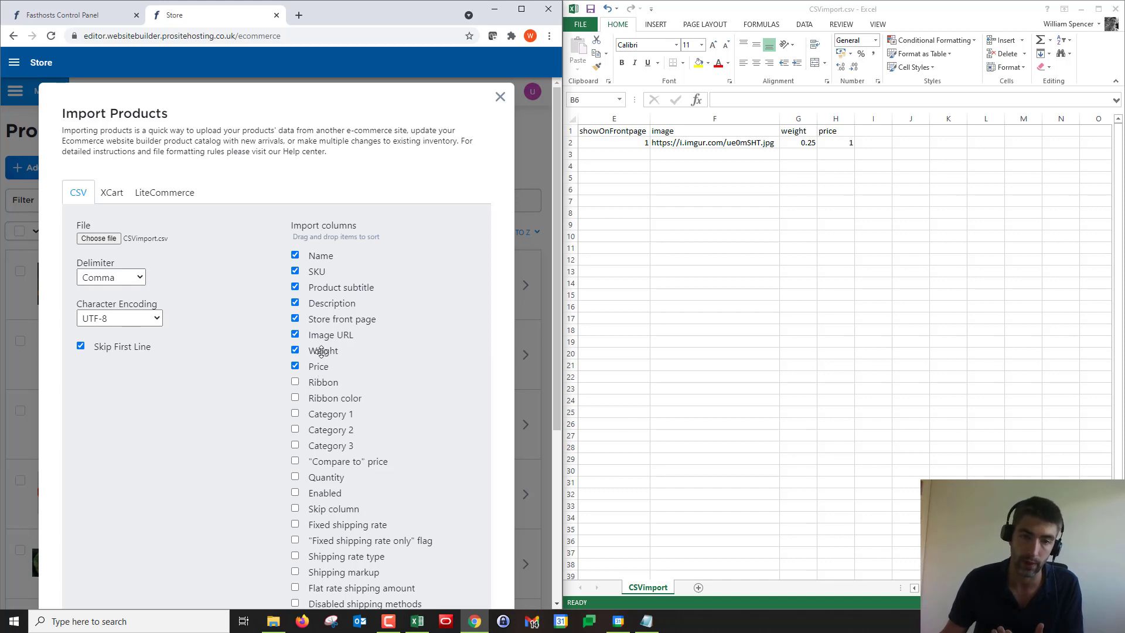
pyautogui.moveTo(321, 351); pyautogui.dragTo(320, 368)
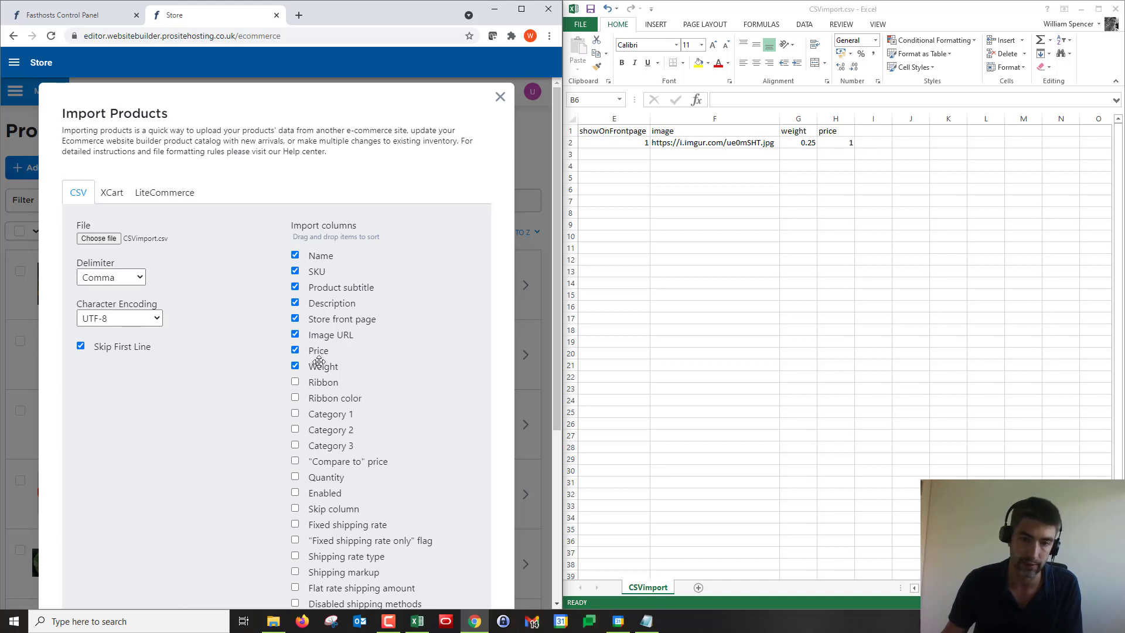
pyautogui.moveTo(319, 350); pyautogui.dragTo(318, 369)
pyautogui.scroll(-5, 226, 308)
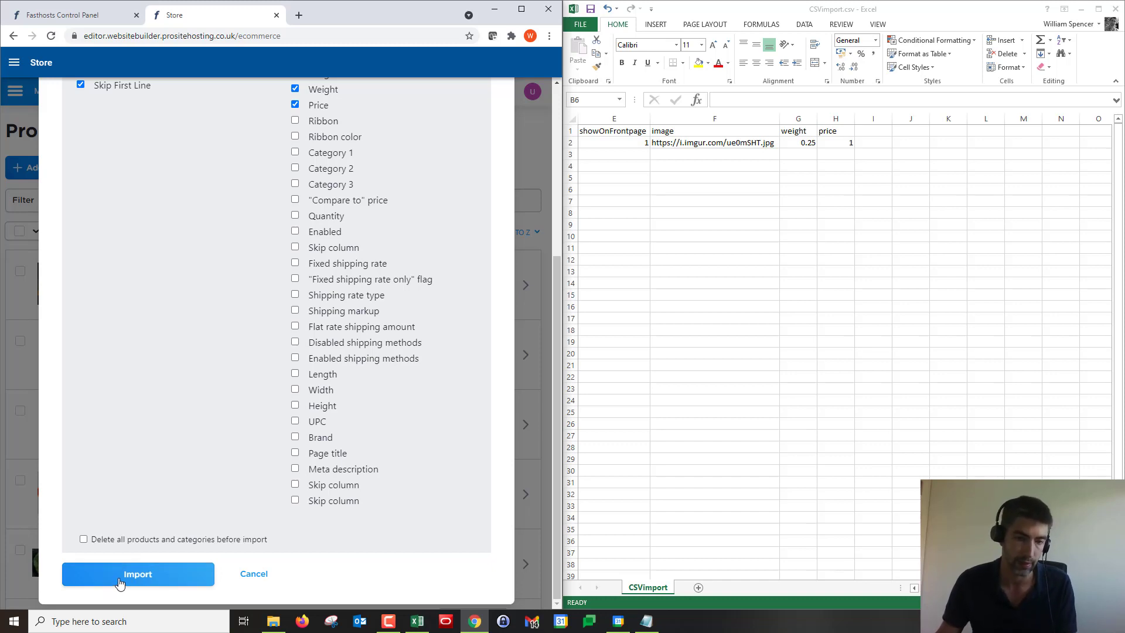
# Run the import of CSVimport.csv and maximize the store window
pyautogui.click(120, 574)
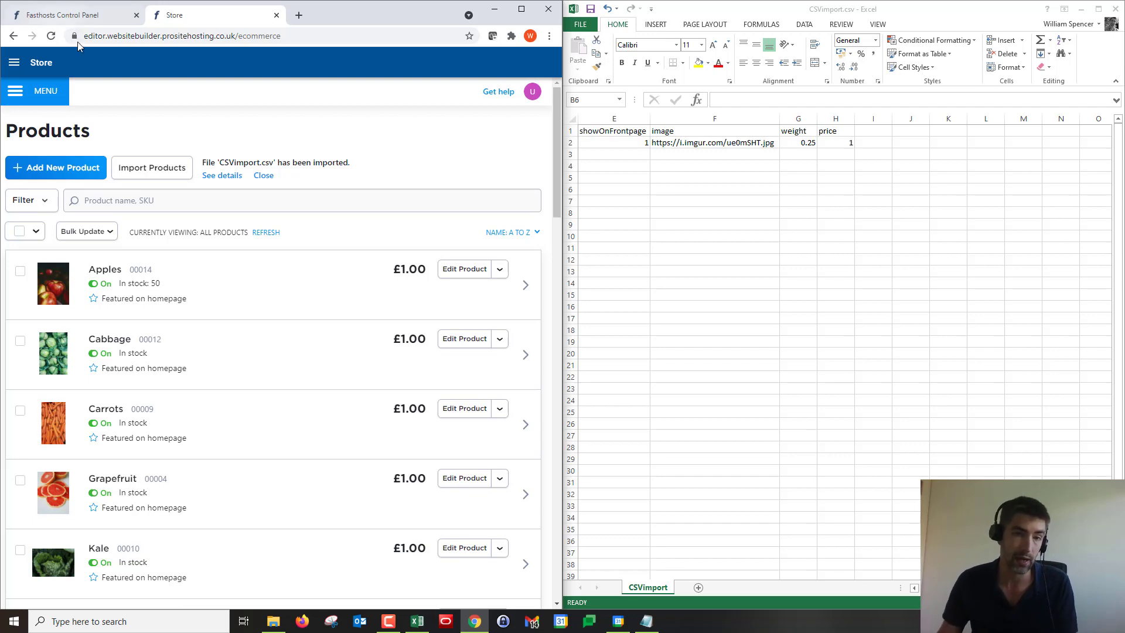
pyautogui.doubleClick(385, 19)
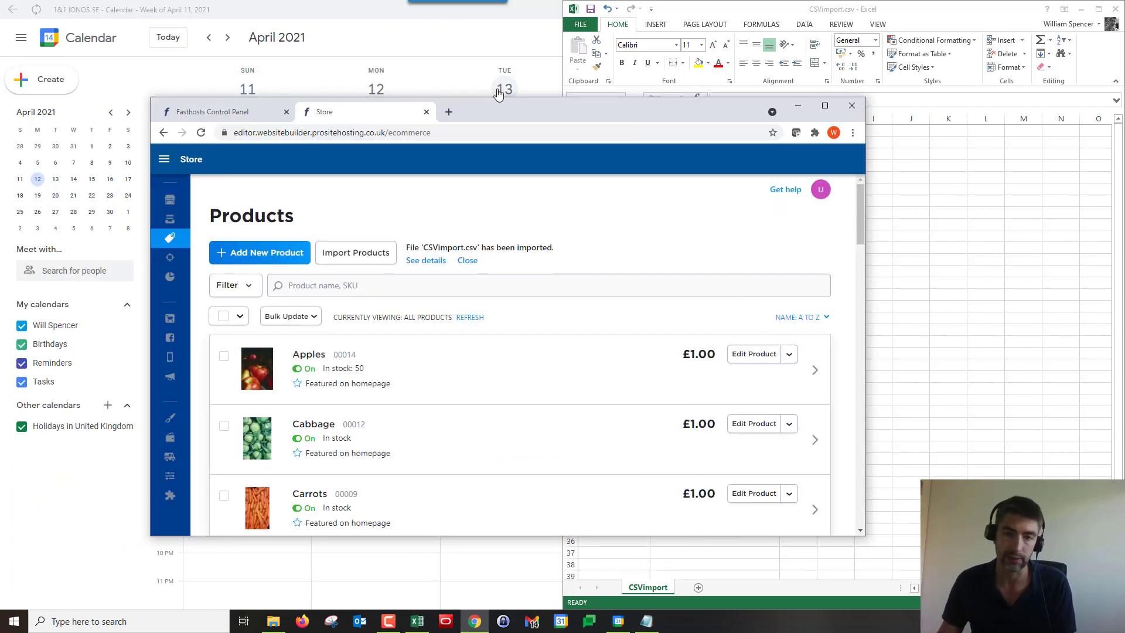
pyautogui.doubleClick(501, 103)
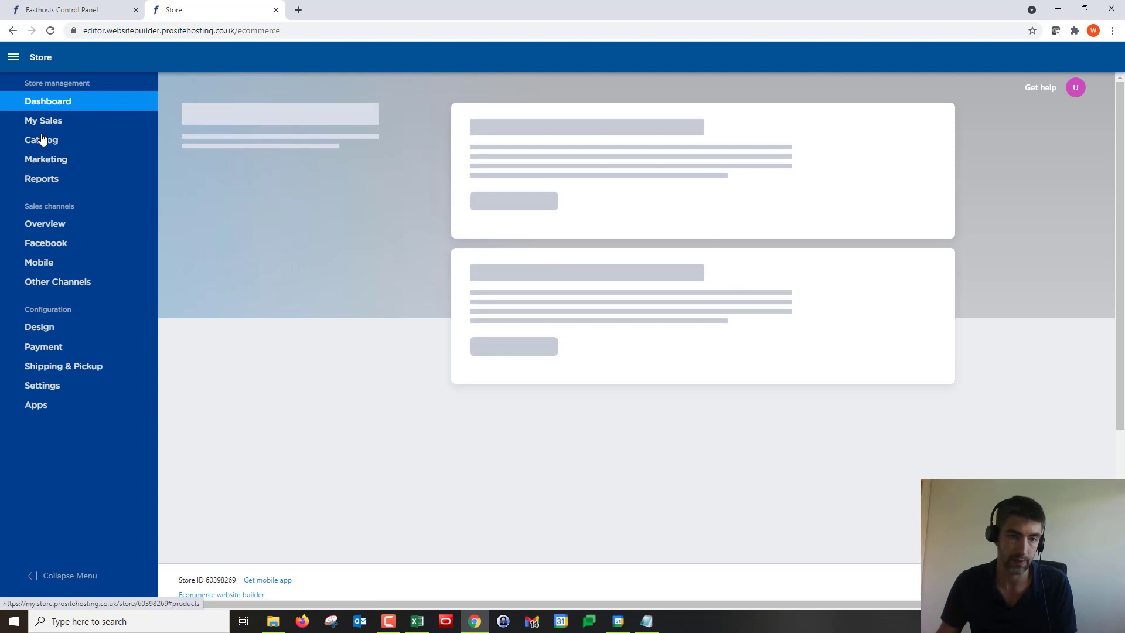
# Open the new Blueberries product (SKU 1145, 0.25 kg, £1.00) from Catalog > Products
pyautogui.moveTo(41, 138)
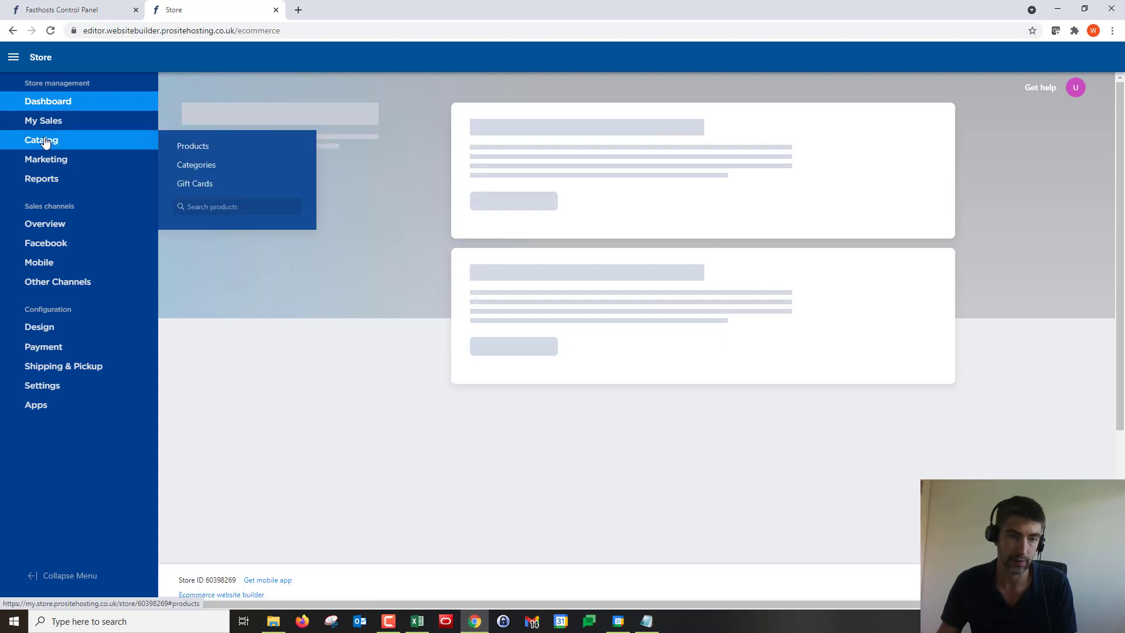
pyautogui.click(189, 145)
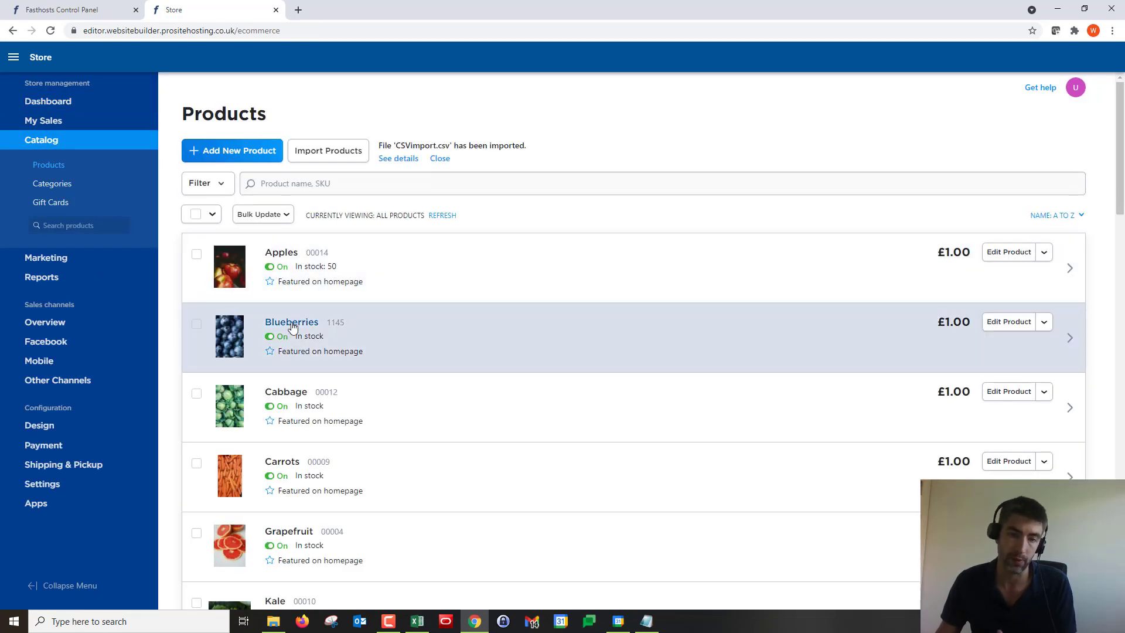
pyautogui.click(292, 324)
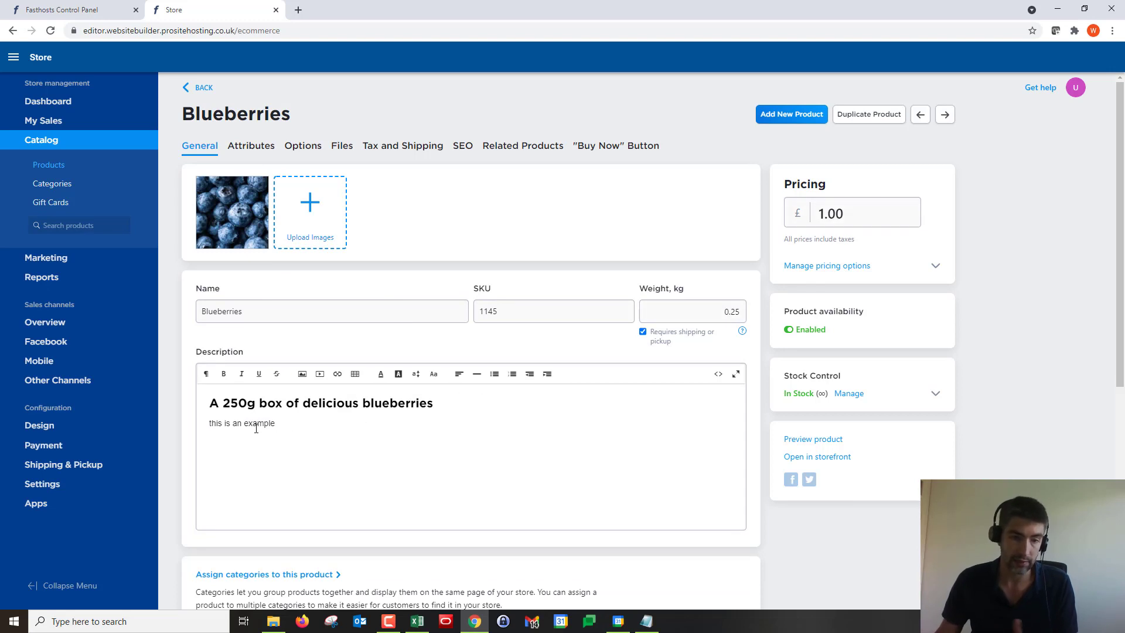
pyautogui.scroll(-1, 320, 439)
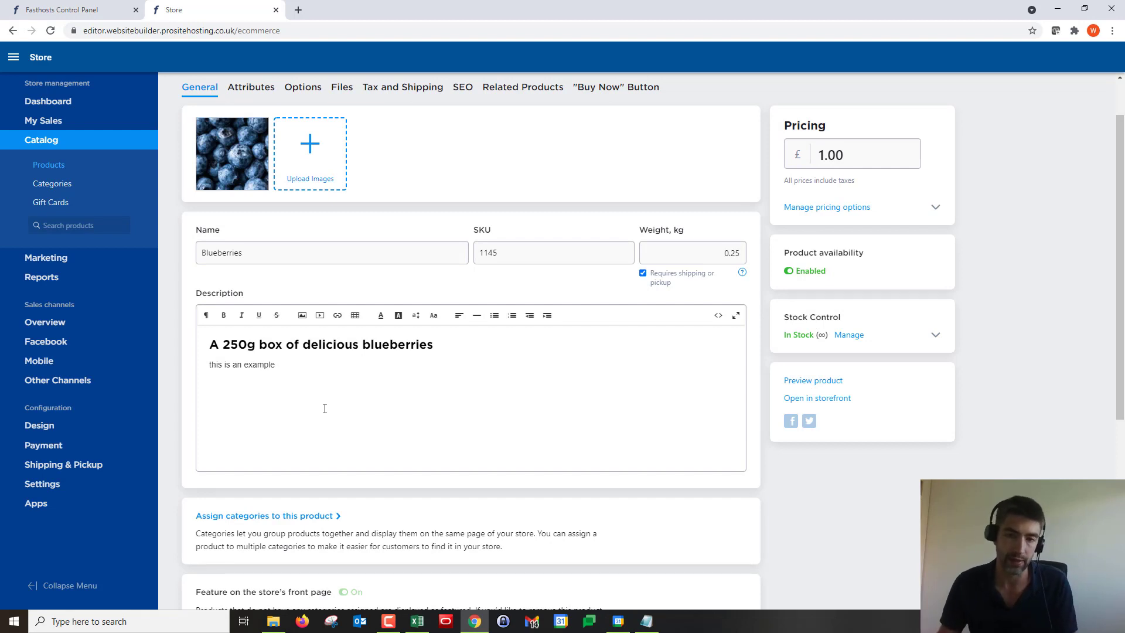
pyautogui.scroll(1, 324, 408)
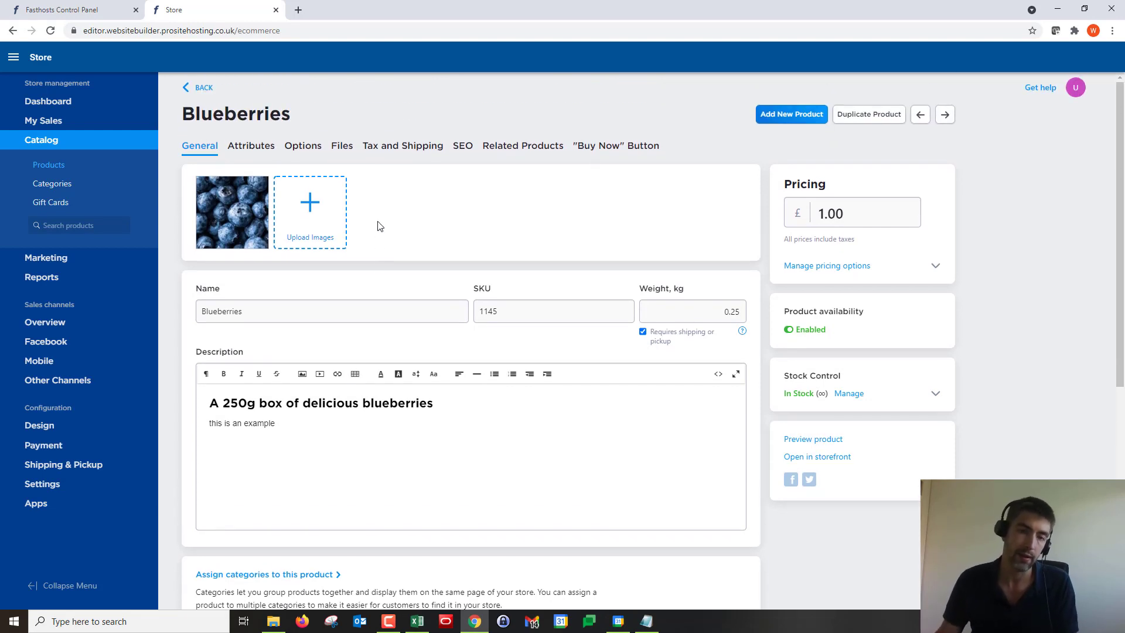